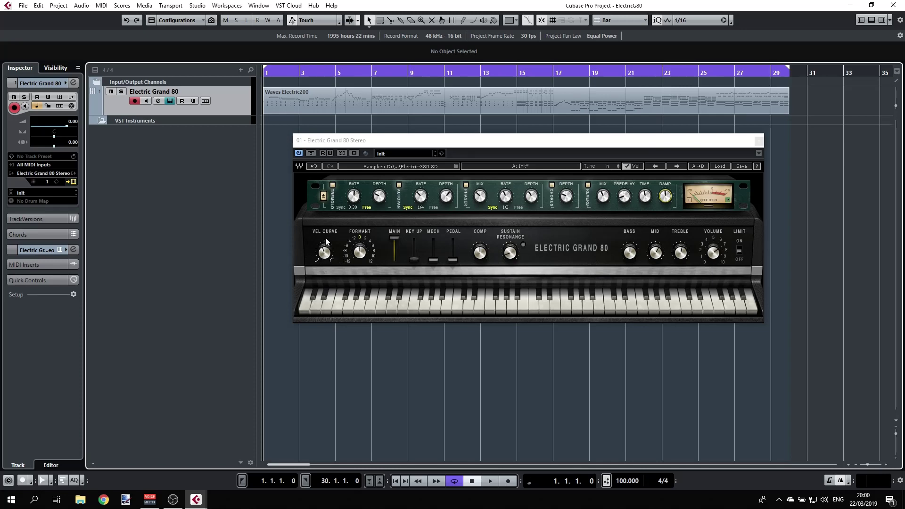
- Try out the velocity curve, then adjust the Main and Key Up sample levels, leaving Key Up at 0.0
{"action": "left_click", "coordinate": [324, 257]}
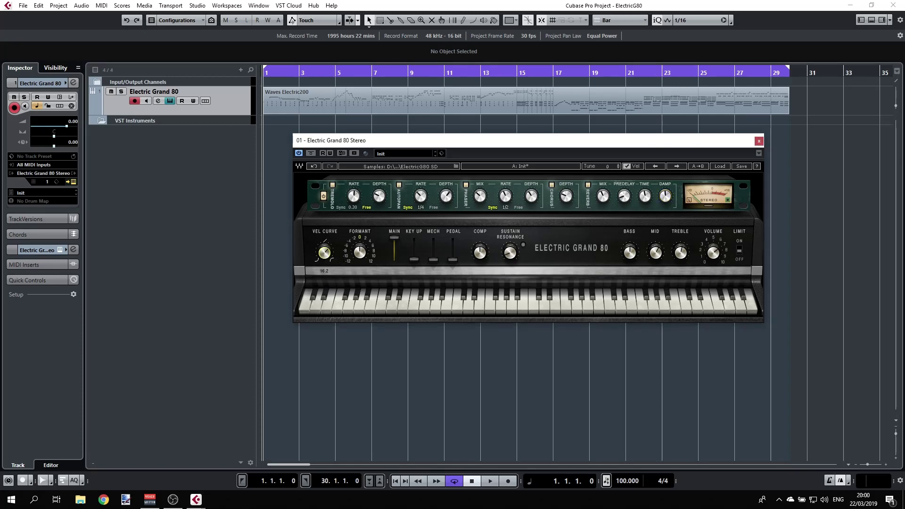
{"action": "left_click_drag", "start_coordinate": [323, 257], "coordinate": [324, 257]}
{"action": "mouse_move", "coordinate": [373, 244]}
{"action": "mouse_move", "coordinate": [395, 238]}
{"action": "left_mouse_down"}
{"action": "mouse_move", "coordinate": [394, 249]}
{"action": "mouse_move", "coordinate": [397, 242]}
{"action": "left_mouse_up"}
{"action": "mouse_move", "coordinate": [415, 250]}
{"action": "mouse_move", "coordinate": [414, 259]}
{"action": "left_mouse_down"}
{"action": "mouse_move", "coordinate": [414, 238]}
{"action": "mouse_move", "coordinate": [414, 259]}
{"action": "left_mouse_up"}
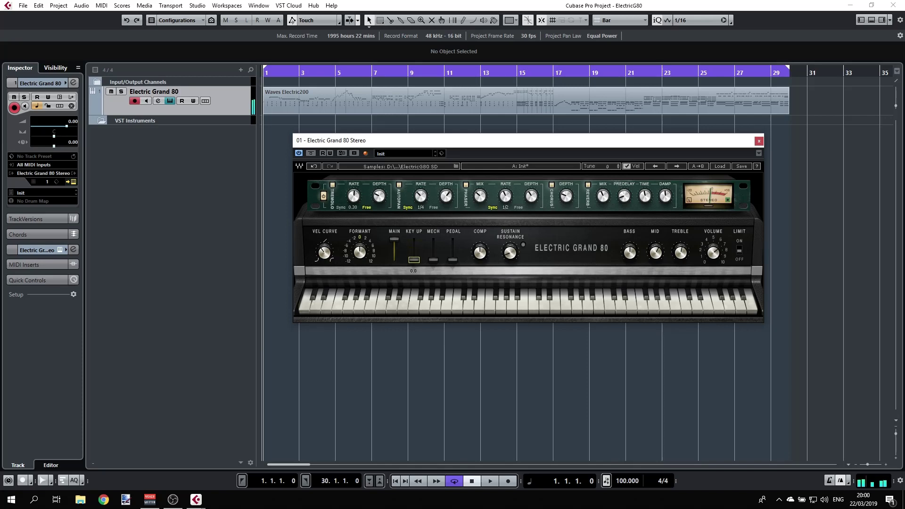
- Try out the Mech and Pedal sample levels and the compressor amount on the electric grand
{"action": "left_click", "coordinate": [434, 259]}
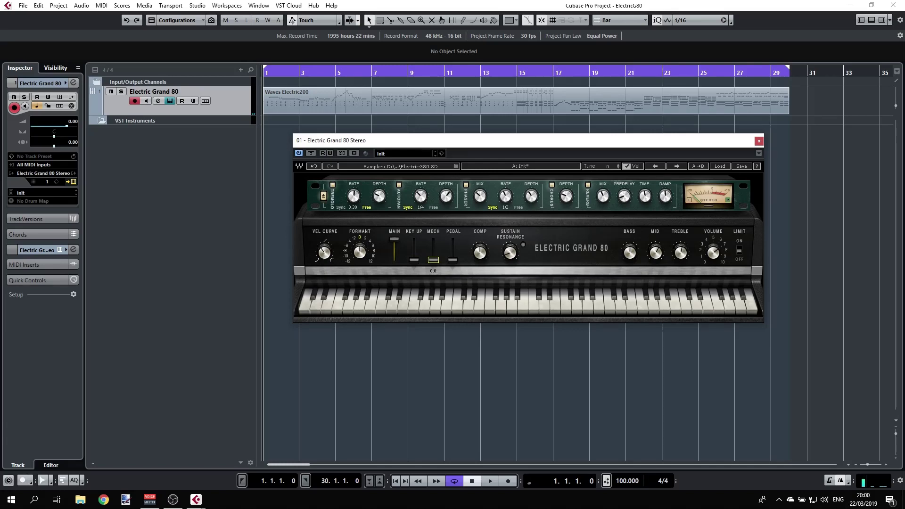
{"action": "mouse_move", "coordinate": [433, 259]}
{"action": "left_mouse_down"}
{"action": "mouse_move", "coordinate": [433, 239]}
{"action": "mouse_move", "coordinate": [435, 263]}
{"action": "left_mouse_up"}
{"action": "mouse_move", "coordinate": [458, 250]}
{"action": "left_click", "coordinate": [452, 259]}
{"action": "left_click", "coordinate": [477, 245]}
{"action": "left_click_drag", "start_coordinate": [478, 245], "coordinate": [477, 251]}
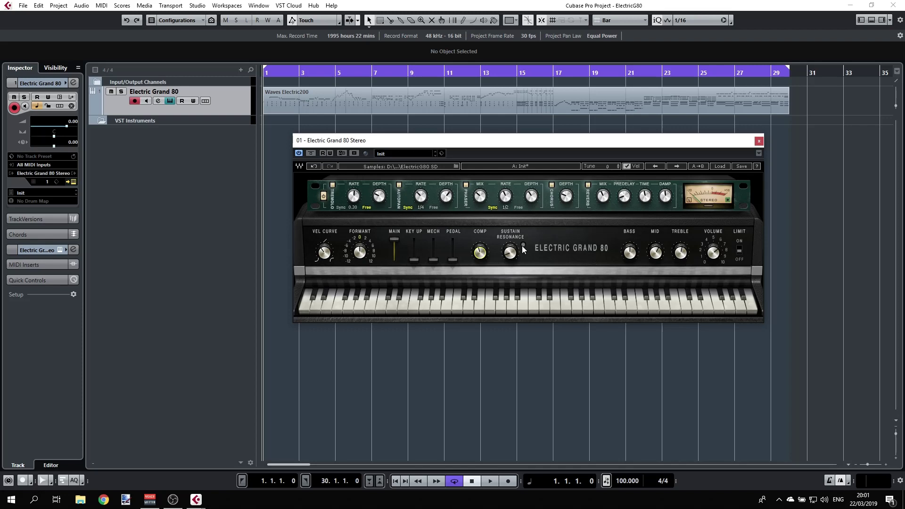
{"action": "mouse_move", "coordinate": [512, 256]}
- Toggle the effects rack off and on, then try a free tremolo rate up to 20.00 with a changed depth
{"action": "left_click", "coordinate": [324, 196]}
{"action": "left_click", "coordinate": [323, 196]}
{"action": "left_click_drag", "start_coordinate": [353, 196], "coordinate": [353, 189]}
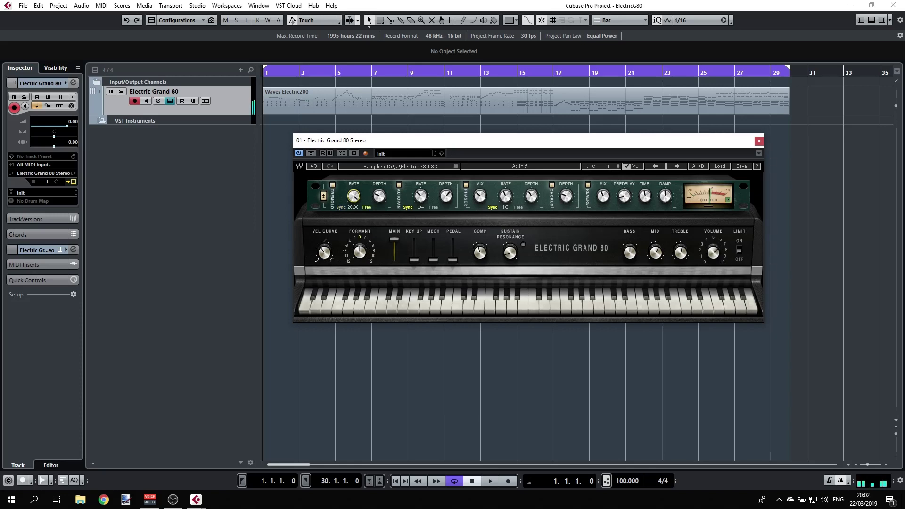
{"action": "left_click_drag", "start_coordinate": [379, 196], "coordinate": [379, 194]}
{"action": "left_click_drag", "start_coordinate": [353, 196], "coordinate": [353, 208]}
- Switch the tremolo rate to tempo sync, increase its depth and set the synced rate to 1
{"action": "left_click", "coordinate": [341, 208]}
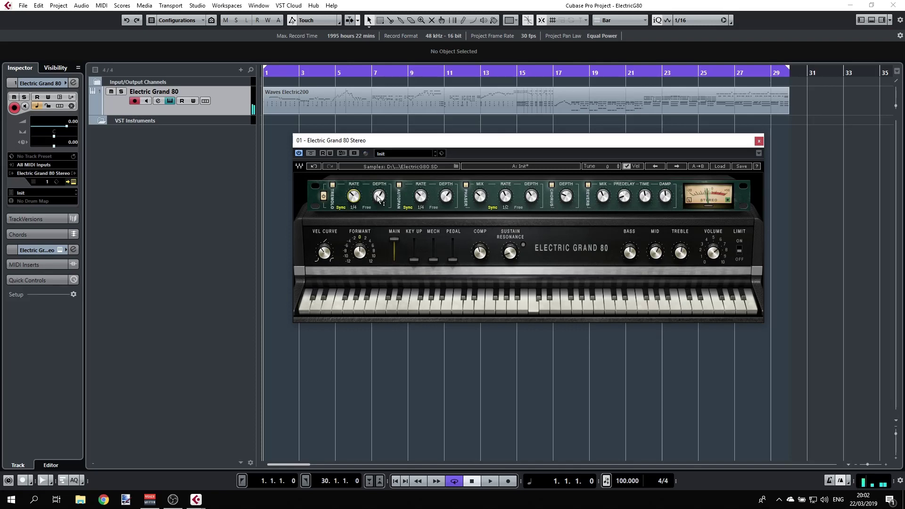
{"action": "left_click_drag", "start_coordinate": [379, 198], "coordinate": [379, 195]}
{"action": "left_click_drag", "start_coordinate": [354, 196], "coordinate": [353, 193]}
- Try a free autopan rate of 9.55, return it to a tempo-synced rate and increase the autopan depth
{"action": "left_click_drag", "start_coordinate": [421, 195], "coordinate": [421, 195]}
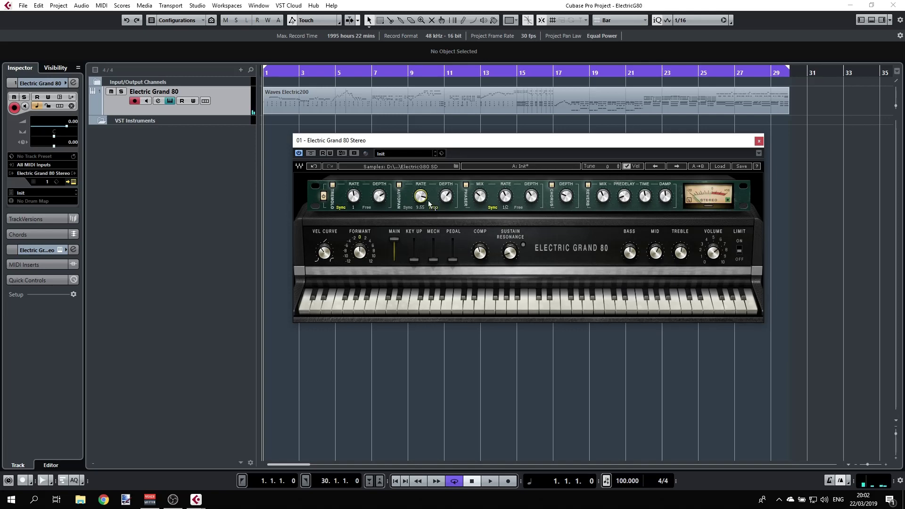
{"action": "left_click_drag", "start_coordinate": [420, 195], "coordinate": [445, 196]}
{"action": "left_click_drag", "start_coordinate": [446, 196], "coordinate": [446, 199]}
- Raise the phaser mix, try its free-running rate and set a tempo-synced phaser rate of 1/16D
{"action": "left_click", "coordinate": [482, 200]}
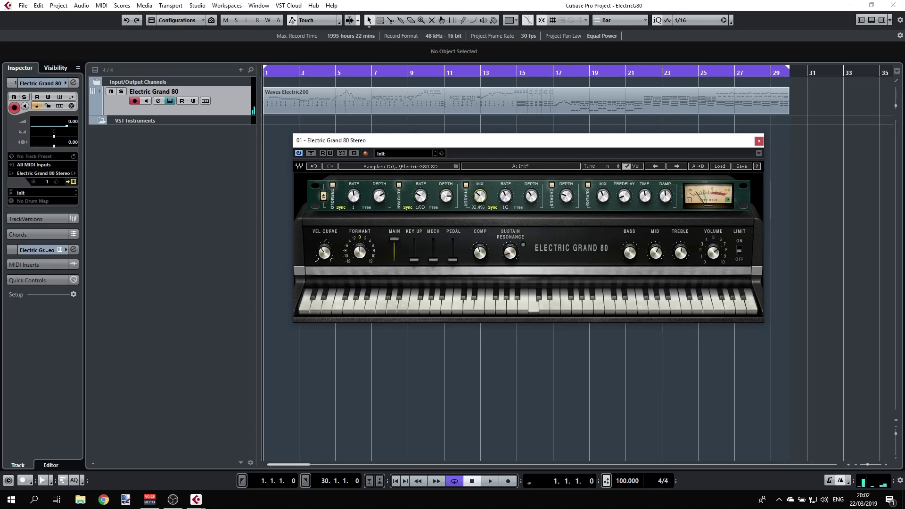
{"action": "left_click_drag", "start_coordinate": [483, 200], "coordinate": [483, 195]}
{"action": "left_click", "coordinate": [518, 207]}
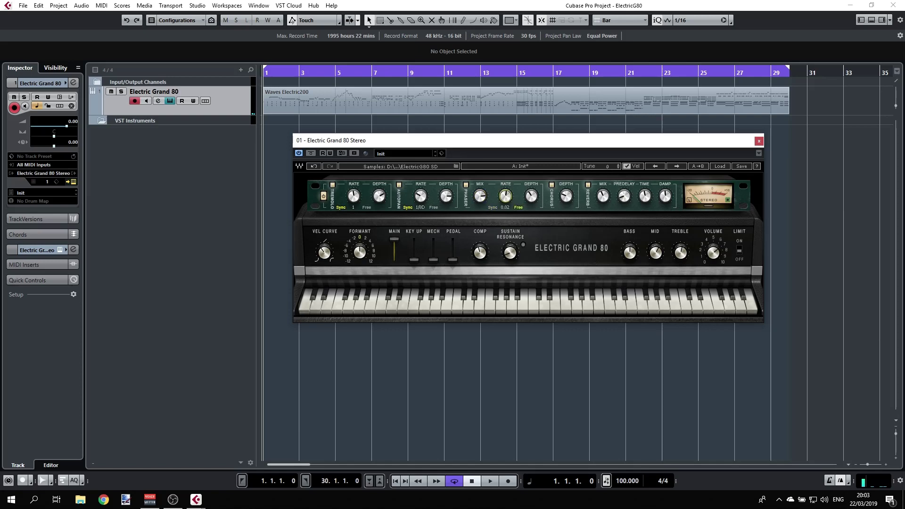
{"action": "left_click_drag", "start_coordinate": [506, 195], "coordinate": [506, 190]}
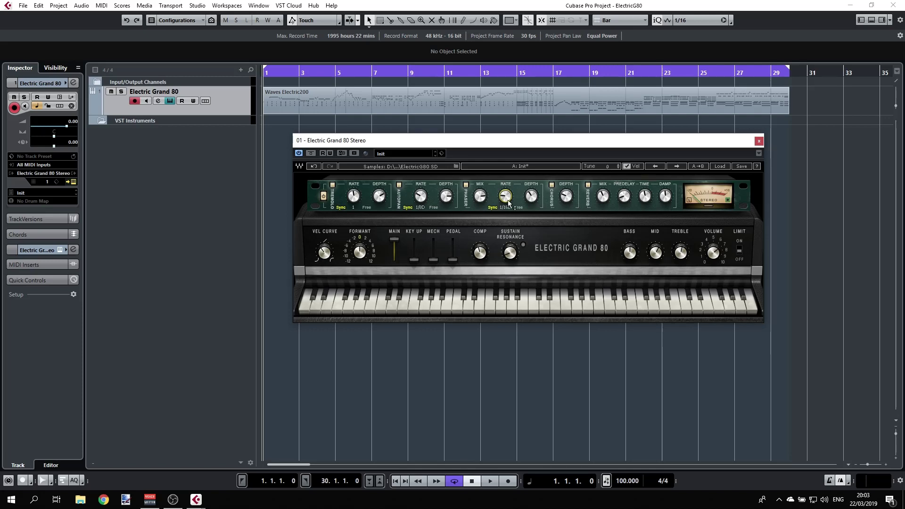
- Adjust the chorus depth and try out the reverb mix
{"action": "left_click_drag", "start_coordinate": [567, 200], "coordinate": [567, 205]}
{"action": "left_click_drag", "start_coordinate": [599, 201], "coordinate": [599, 202]}
{"action": "mouse_move", "coordinate": [665, 194]}
- Look through the Classic, Wet and Creative factory preset categories without loading a preset
{"action": "left_click", "coordinate": [722, 167]}
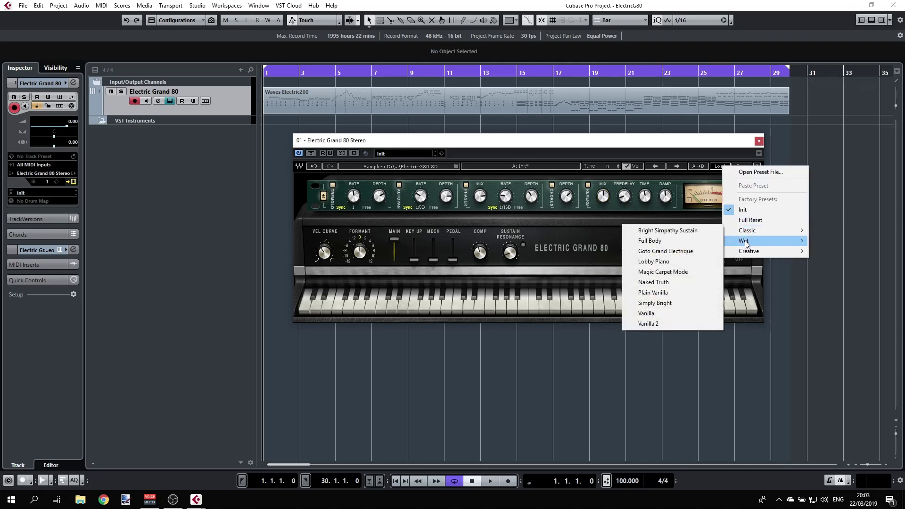
{"action": "mouse_move", "coordinate": [747, 255]}
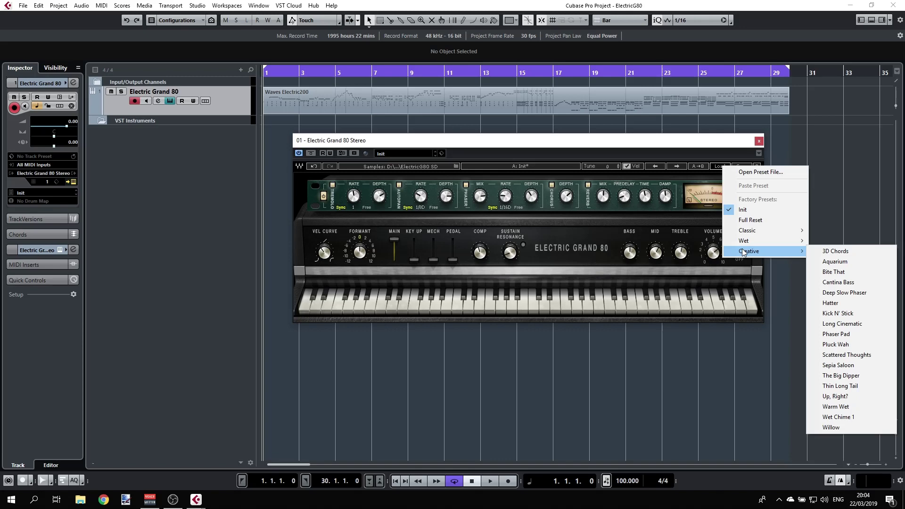
{"action": "mouse_move", "coordinate": [766, 234]}
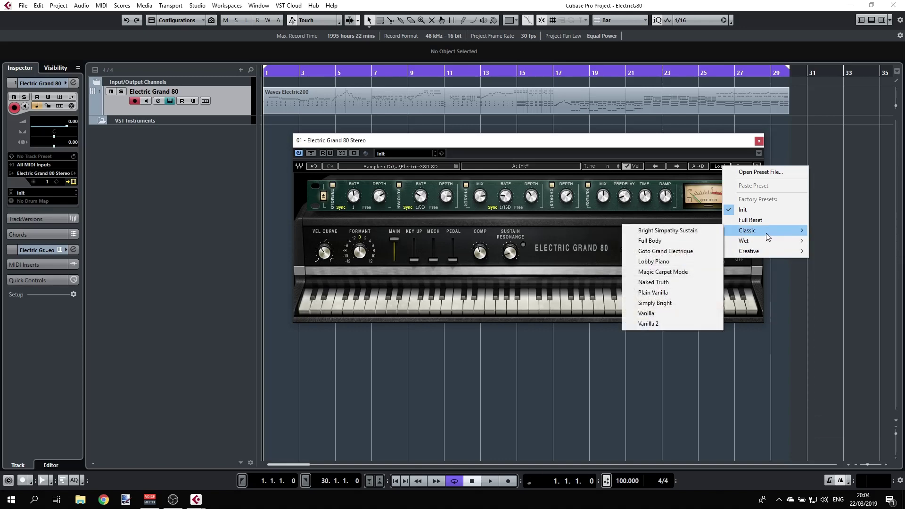
{"action": "left_click", "coordinate": [653, 149]}
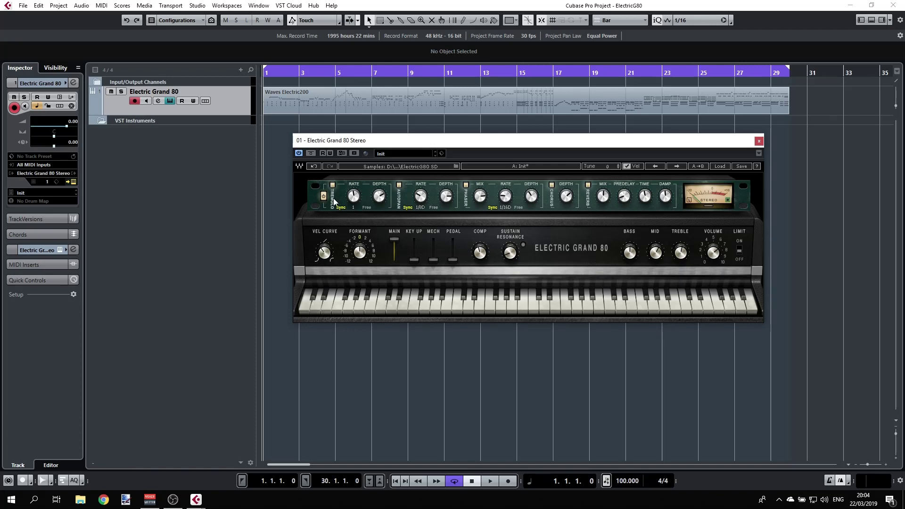
- Start playback of the MIDI part, load the Init factory preset and raise the instrument volume to 7.9
{"action": "left_click", "coordinate": [490, 481]}
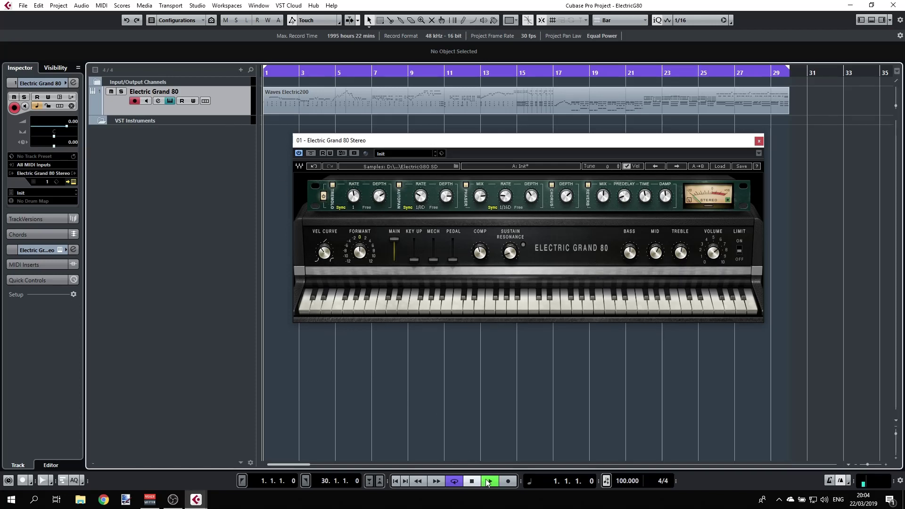
{"action": "left_click", "coordinate": [719, 166]}
{"action": "left_click", "coordinate": [742, 207]}
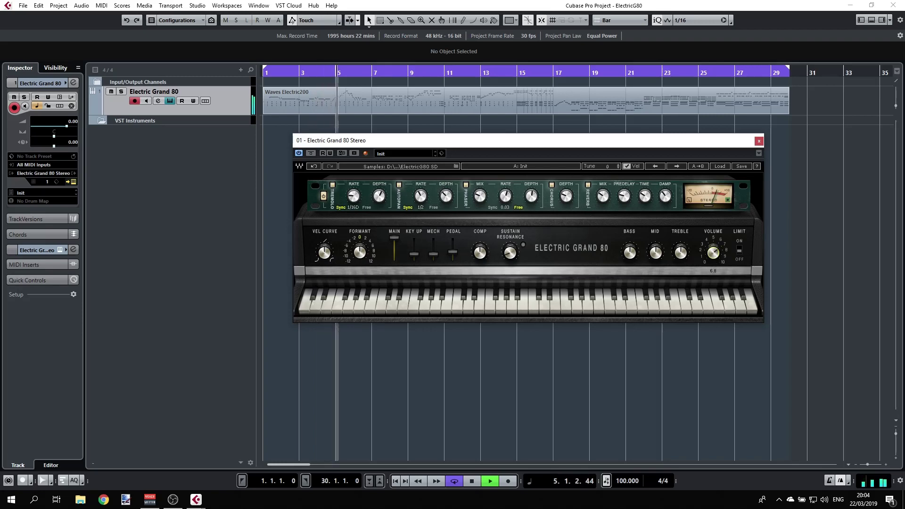
{"action": "left_click_drag", "start_coordinate": [713, 253], "coordinate": [713, 247]}
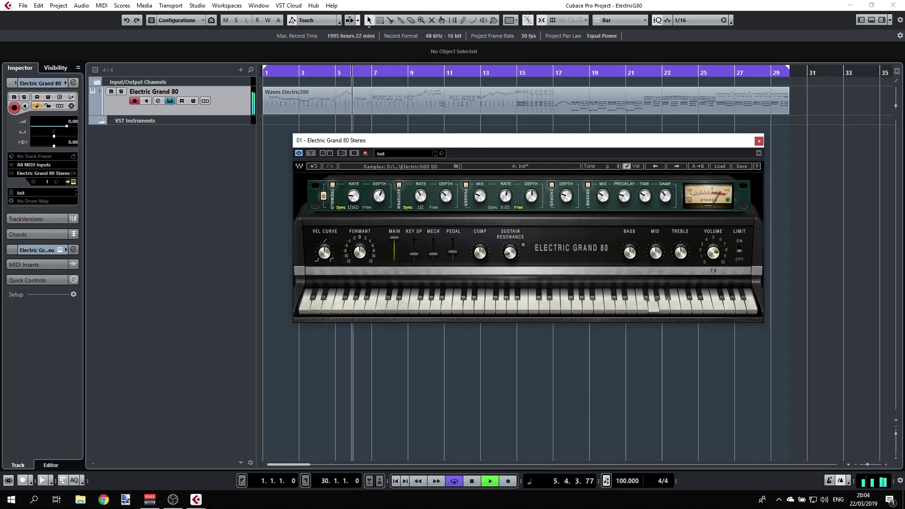
- Audition the Classic presets one after another during playback, from Bright Simpathy Sustain through Vanilla 2
{"action": "left_click", "coordinate": [678, 167]}
{"action": "left_click", "coordinate": [678, 167]}
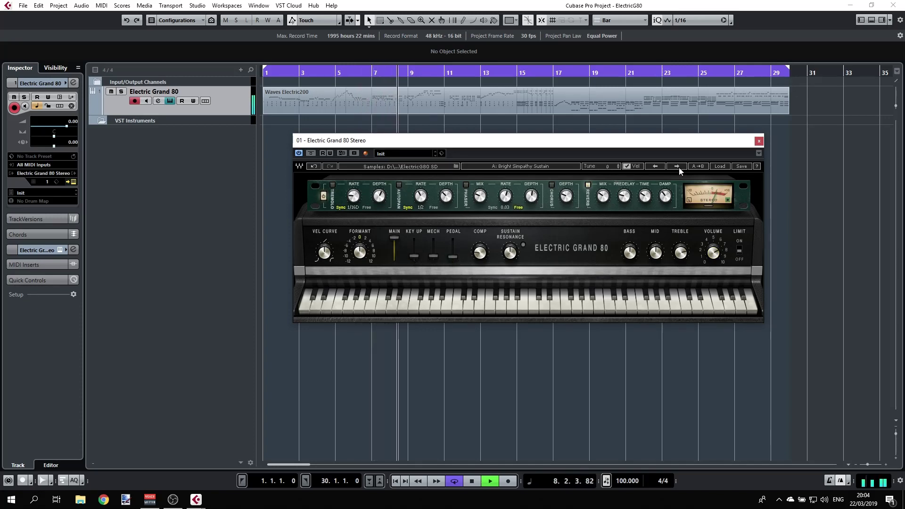
{"action": "left_click", "coordinate": [678, 167]}
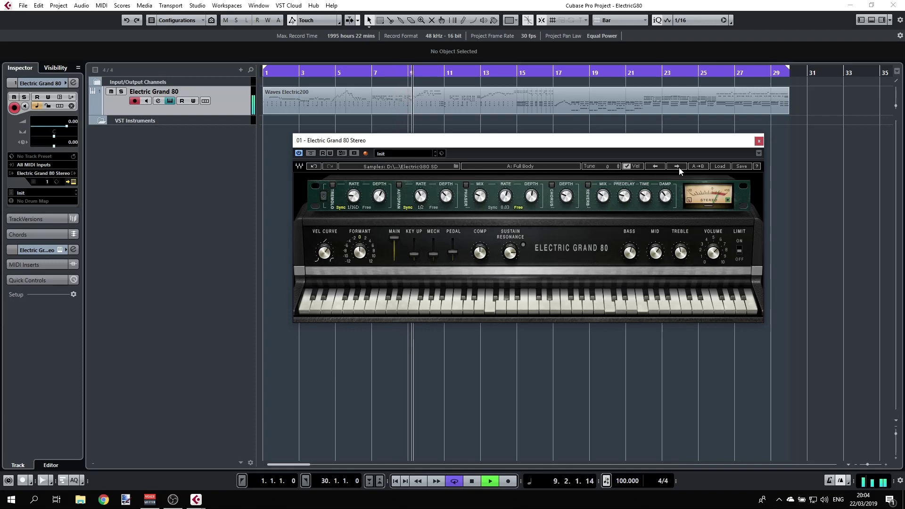
{"action": "left_click", "coordinate": [678, 167]}
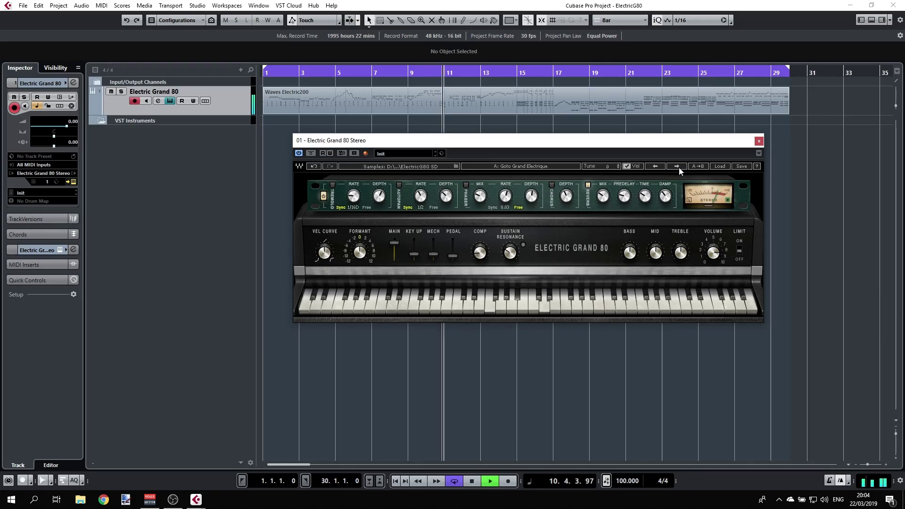
{"action": "left_click", "coordinate": [678, 167]}
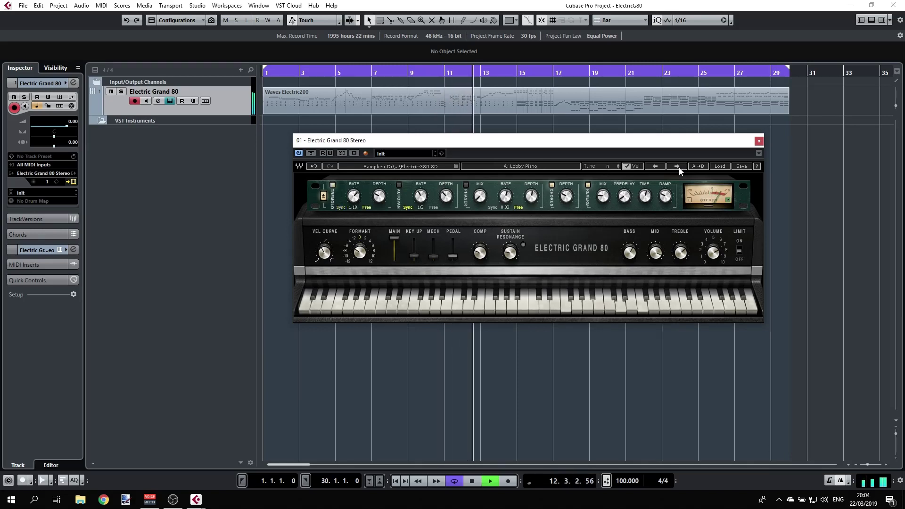
{"action": "left_click", "coordinate": [678, 167]}
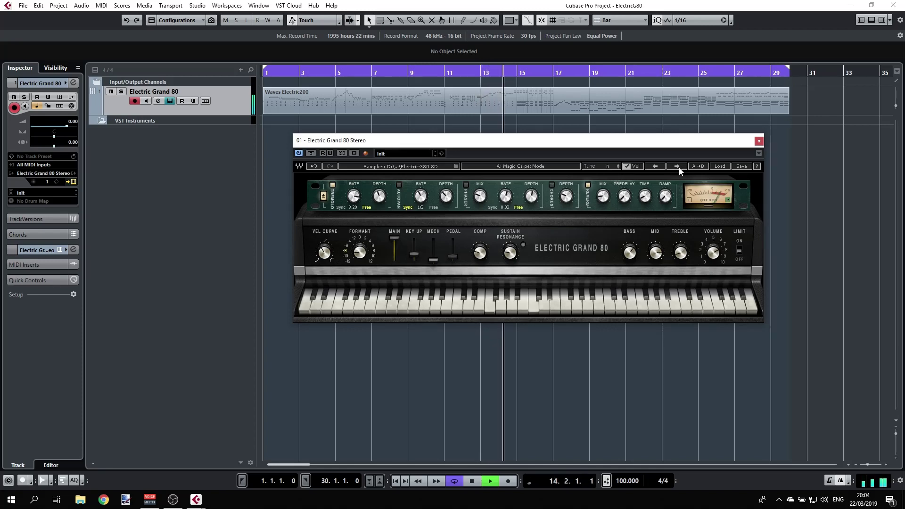
{"action": "left_click", "coordinate": [678, 167]}
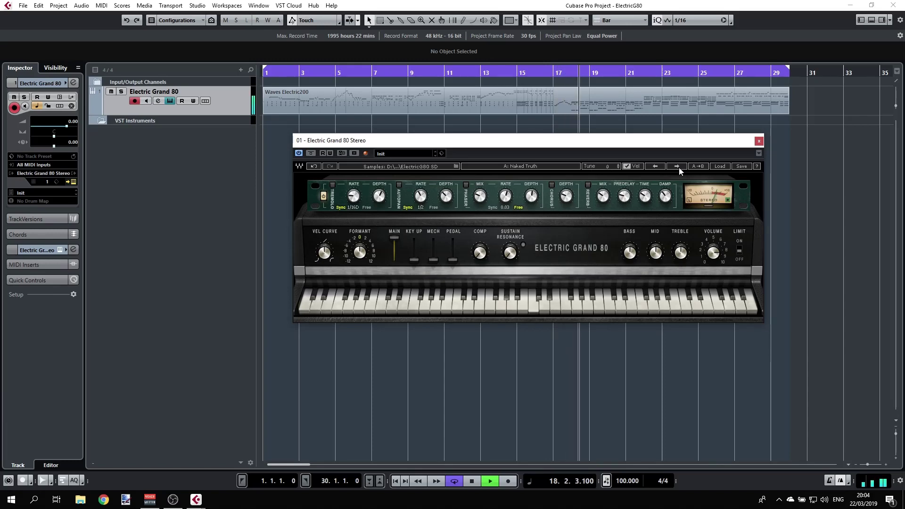
{"action": "left_click", "coordinate": [678, 166]}
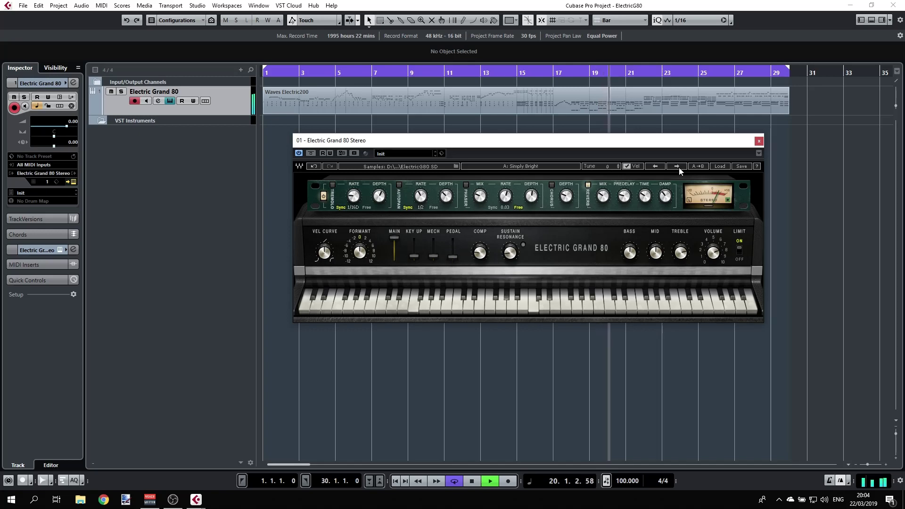
{"action": "left_click", "coordinate": [678, 167]}
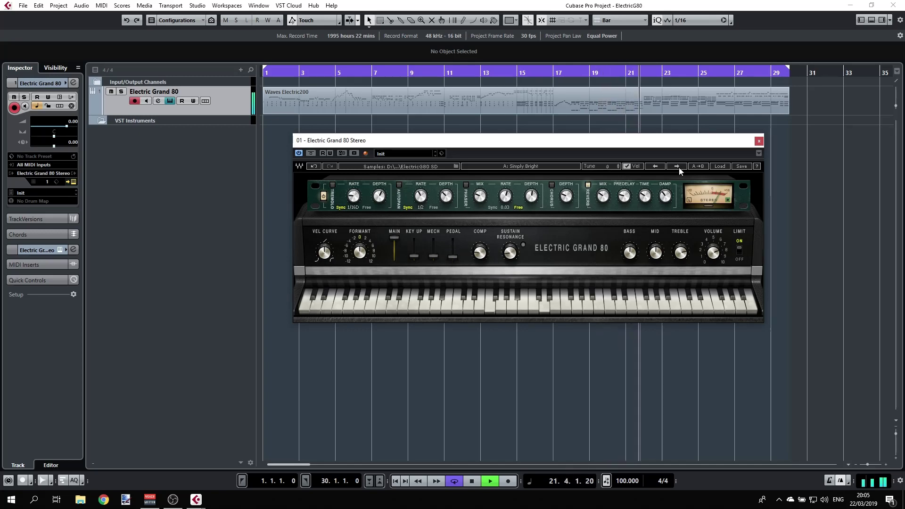
{"action": "left_click", "coordinate": [678, 167]}
{"action": "left_click", "coordinate": [677, 167]}
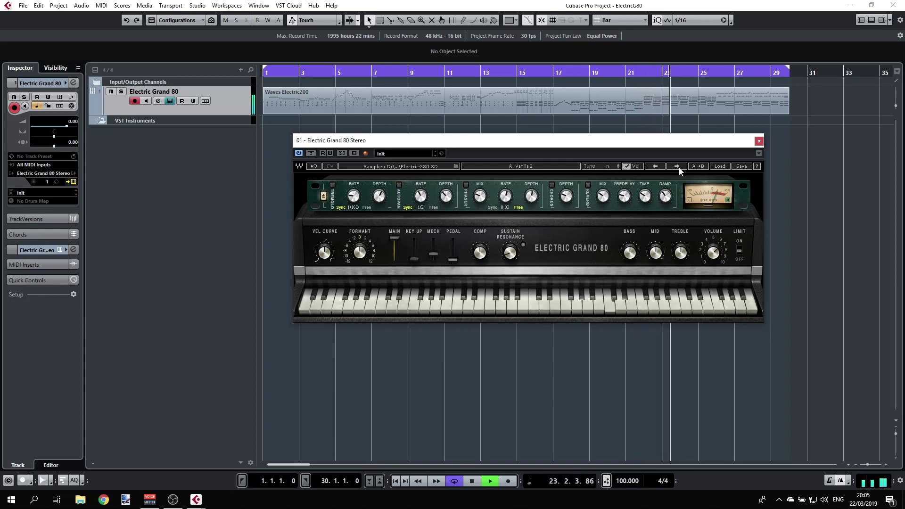
- Audition the factory presets one after another during playback, from 15 Inch Per Second through Mister Mystery
{"action": "left_click", "coordinate": [678, 166]}
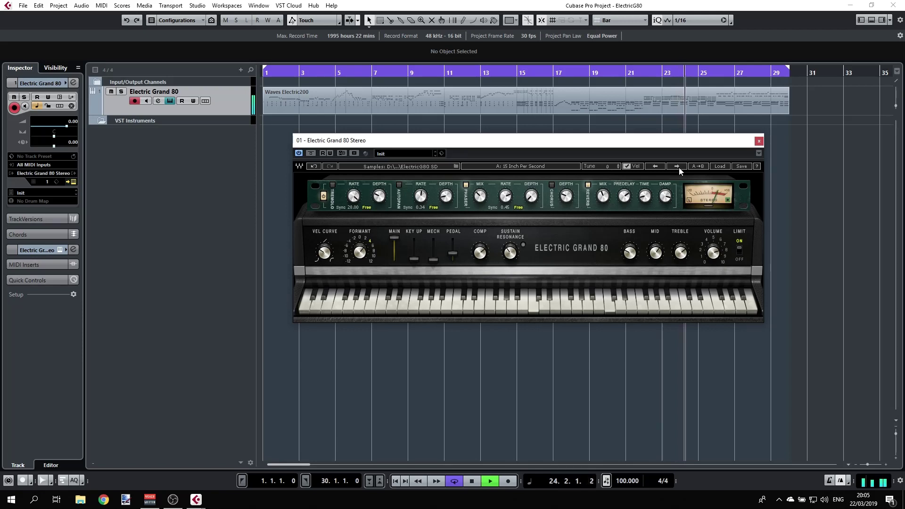
{"action": "left_click", "coordinate": [678, 167]}
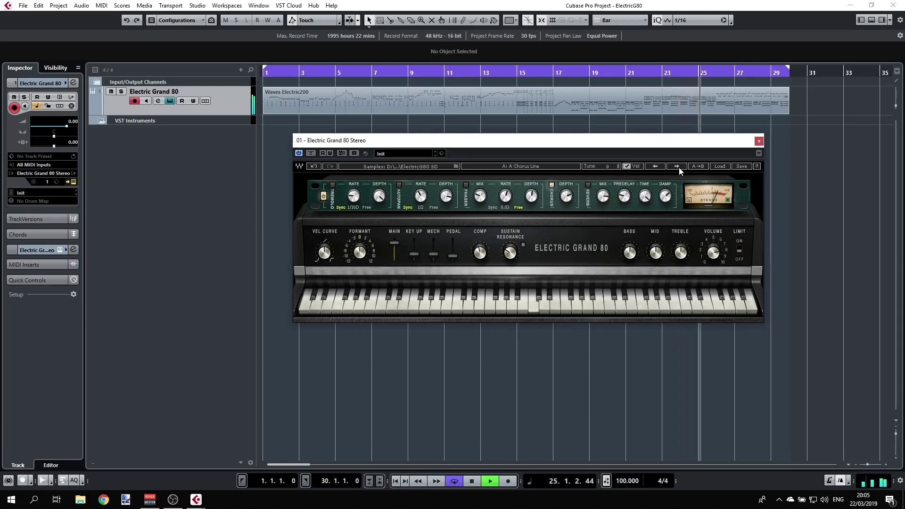
{"action": "left_click", "coordinate": [677, 166]}
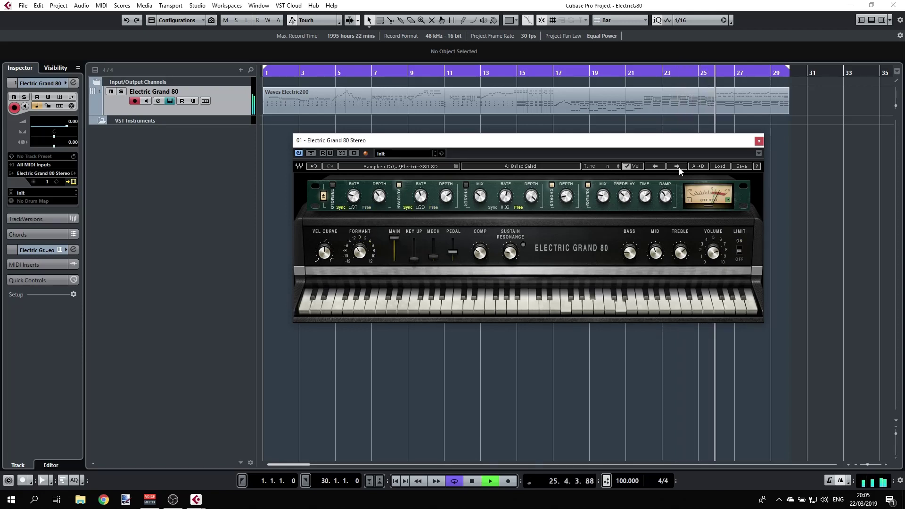
{"action": "left_click", "coordinate": [678, 167]}
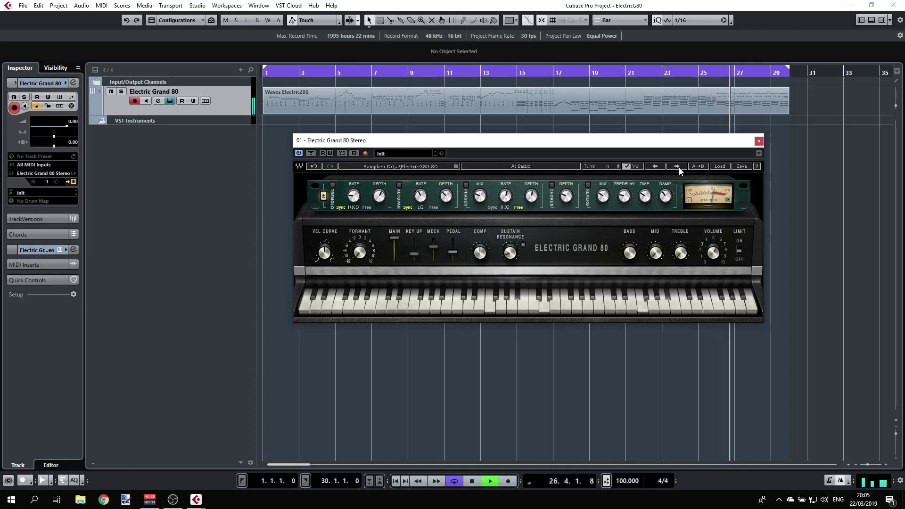
{"action": "left_click", "coordinate": [678, 166]}
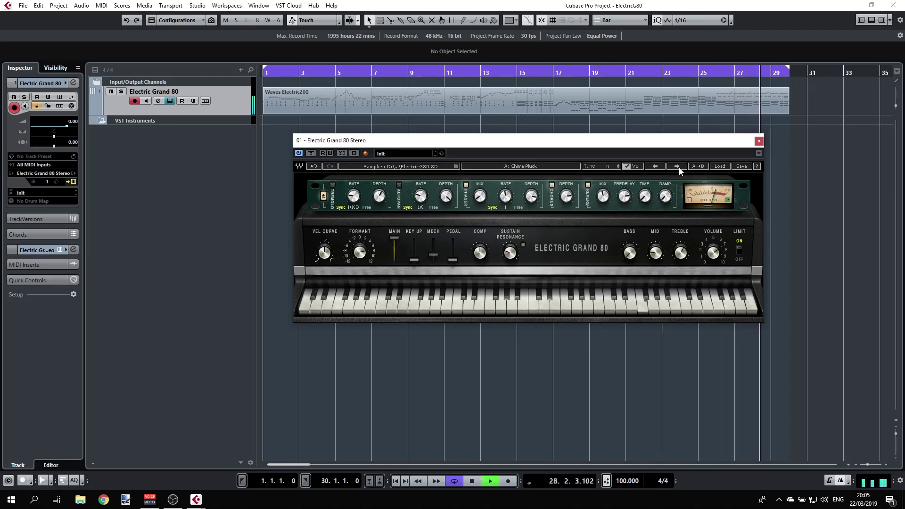
{"action": "left_click", "coordinate": [677, 166]}
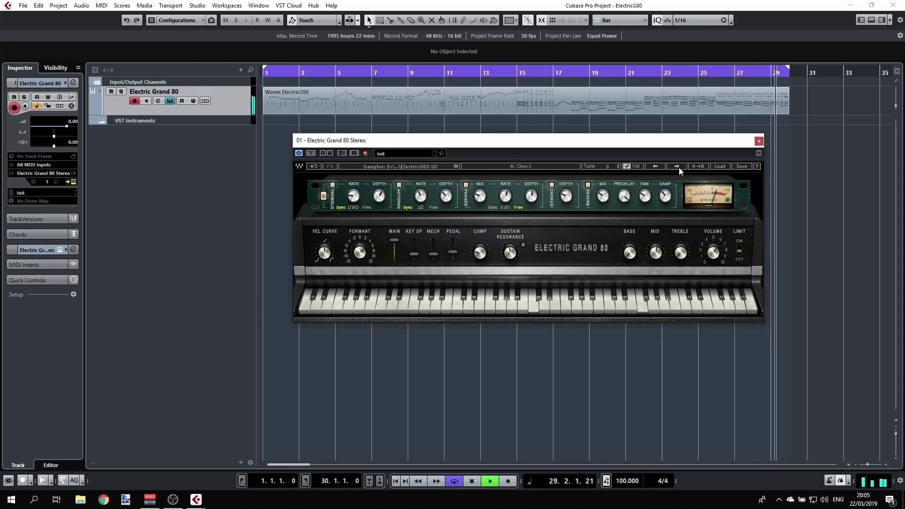
{"action": "left_click", "coordinate": [679, 168]}
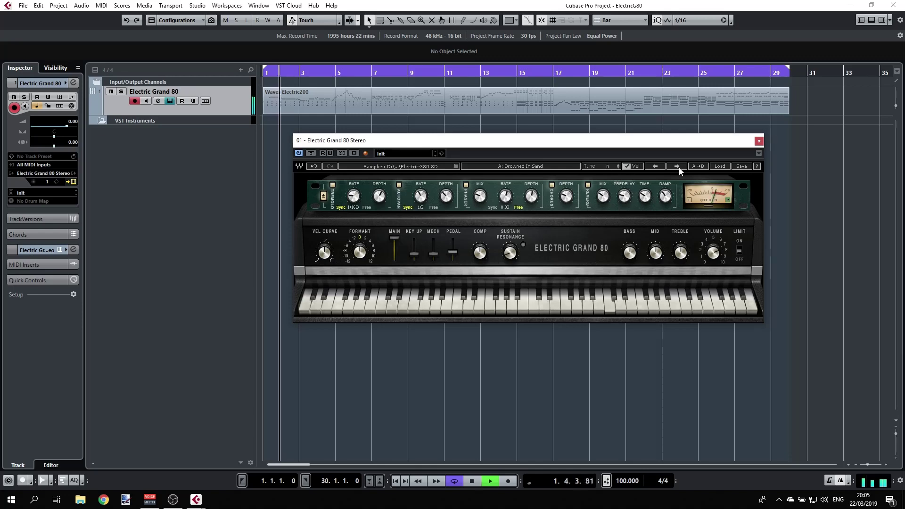
{"action": "left_click", "coordinate": [679, 168]}
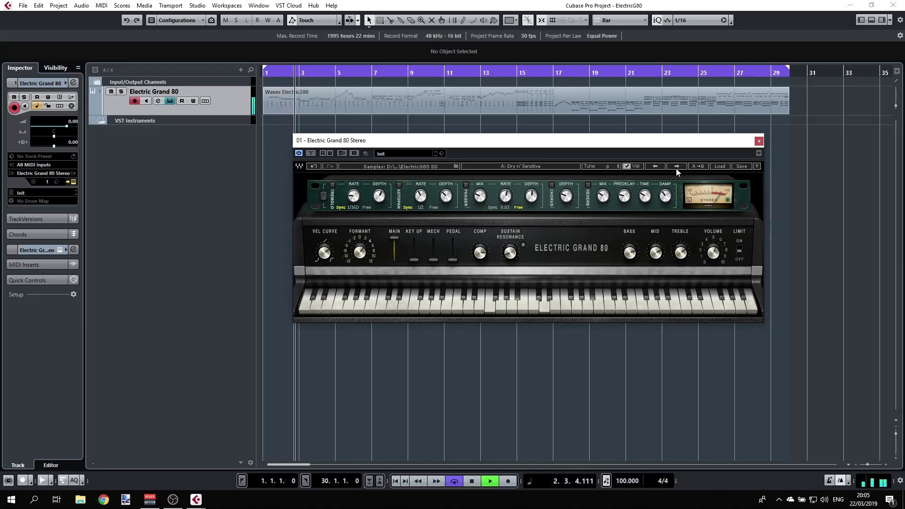
{"action": "left_click", "coordinate": [678, 167]}
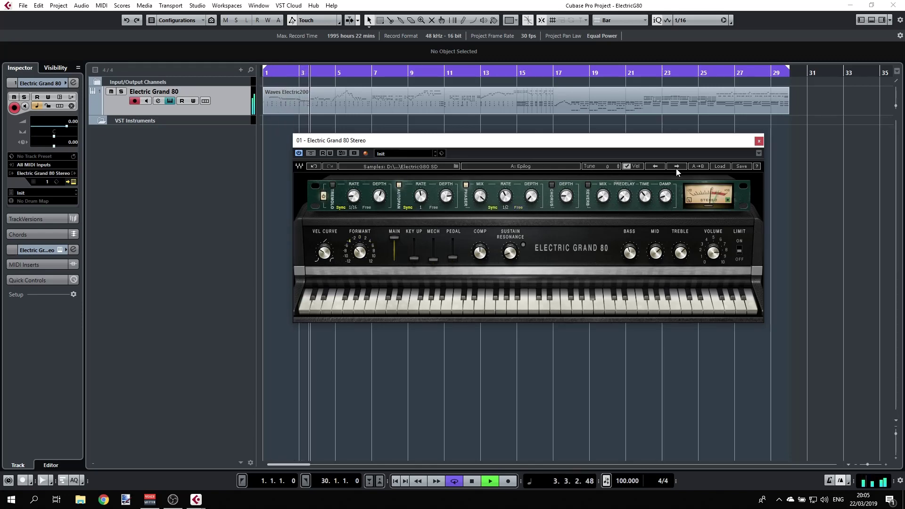
{"action": "left_click", "coordinate": [676, 169]}
{"action": "left_click", "coordinate": [676, 168]}
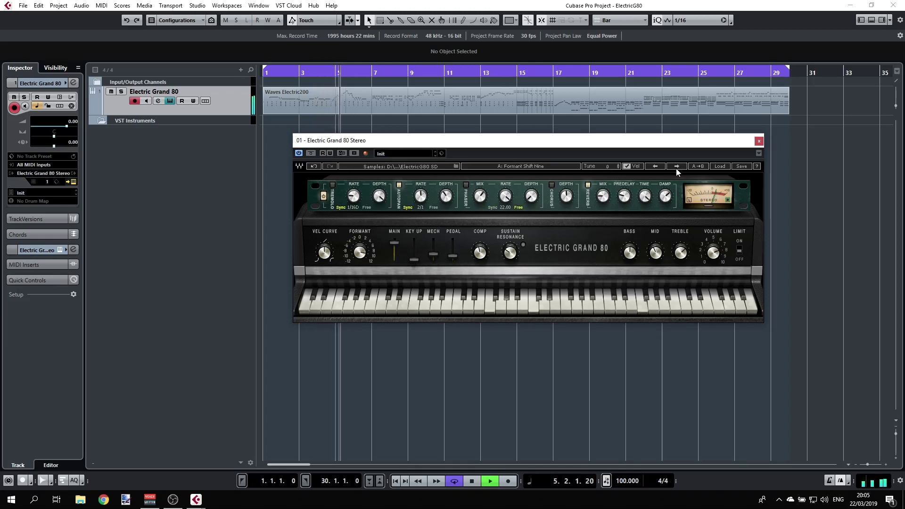
{"action": "left_click", "coordinate": [676, 169]}
{"action": "left_click", "coordinate": [677, 169]}
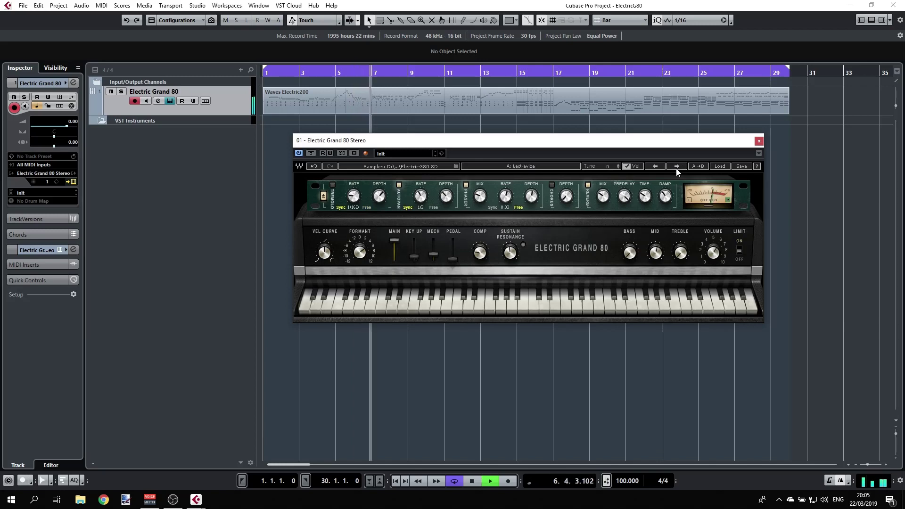
{"action": "left_click", "coordinate": [676, 168]}
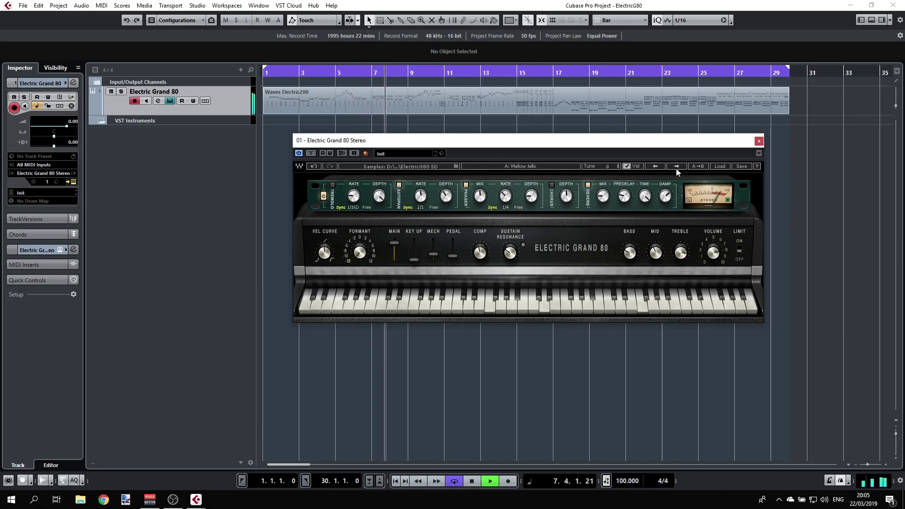
{"action": "left_click", "coordinate": [677, 168]}
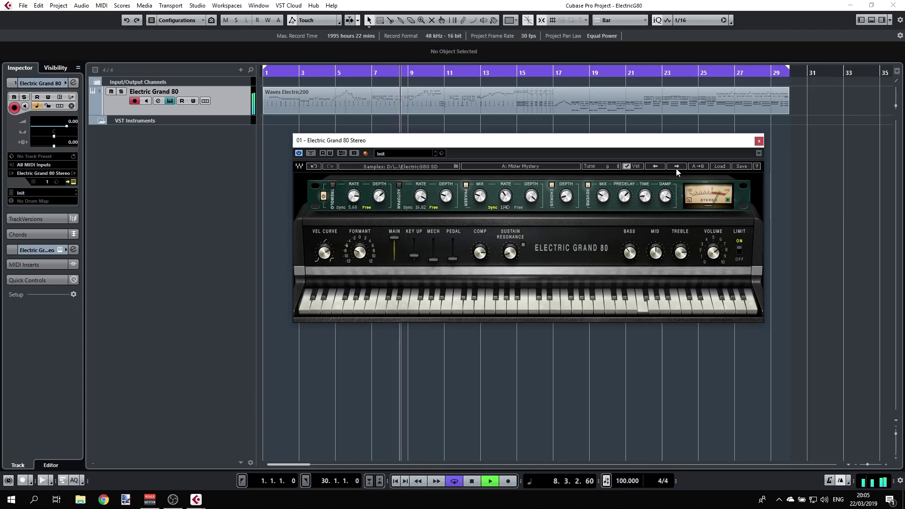
- Audition the next run of factory presets during playback, from 3D Chords through Wet Chime 1
{"action": "left_click", "coordinate": [677, 168]}
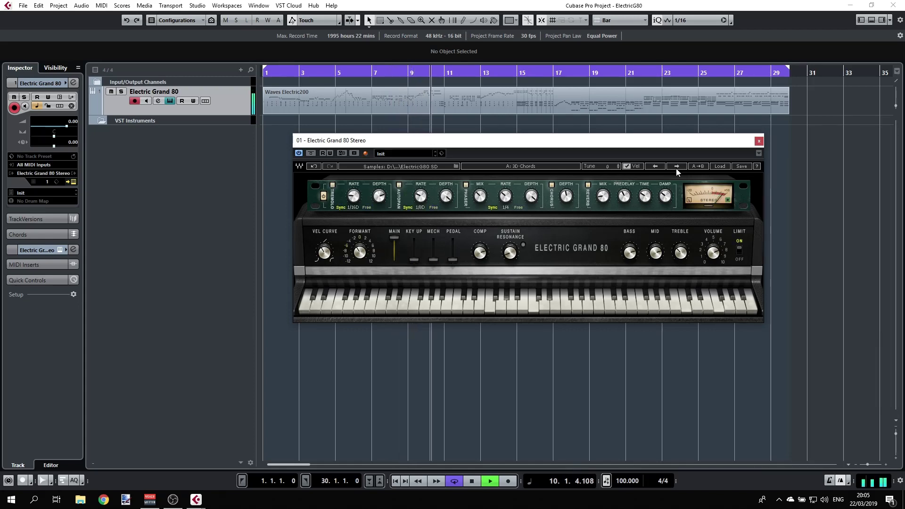
{"action": "left_click", "coordinate": [678, 169]}
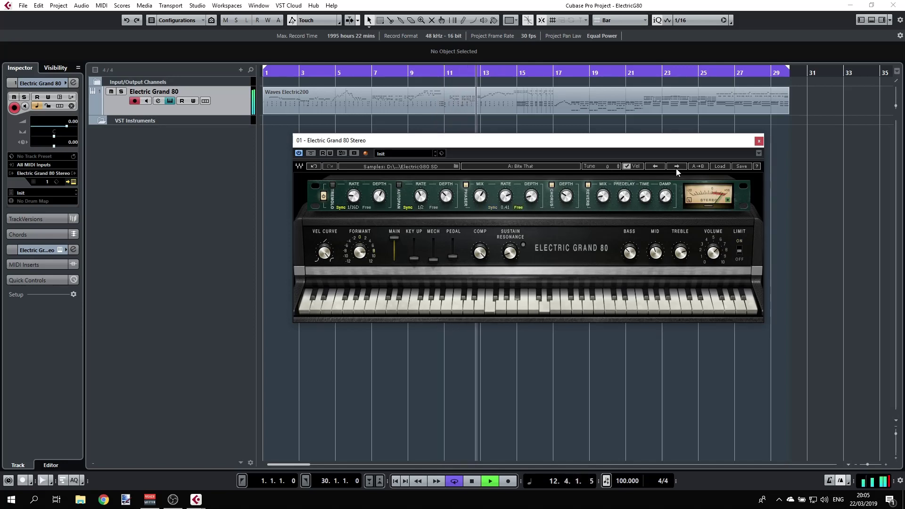
{"action": "left_click", "coordinate": [677, 167]}
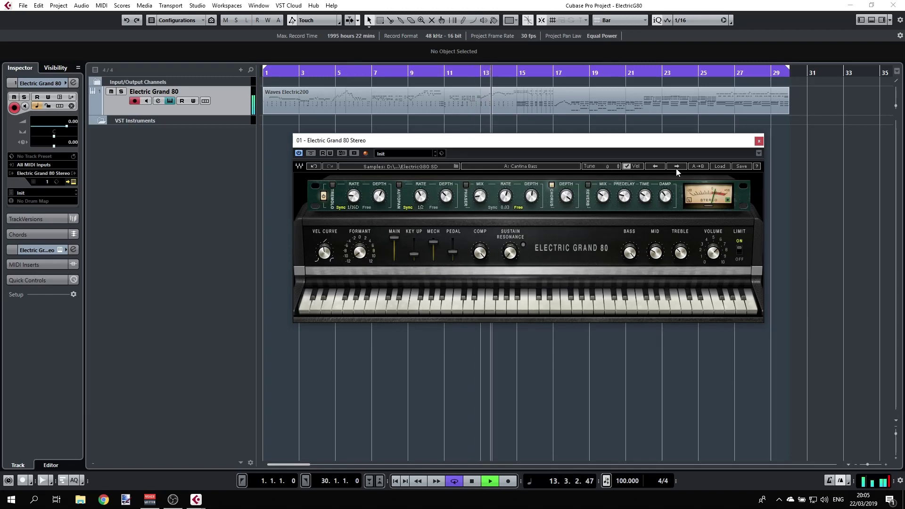
{"action": "left_click", "coordinate": [677, 166]}
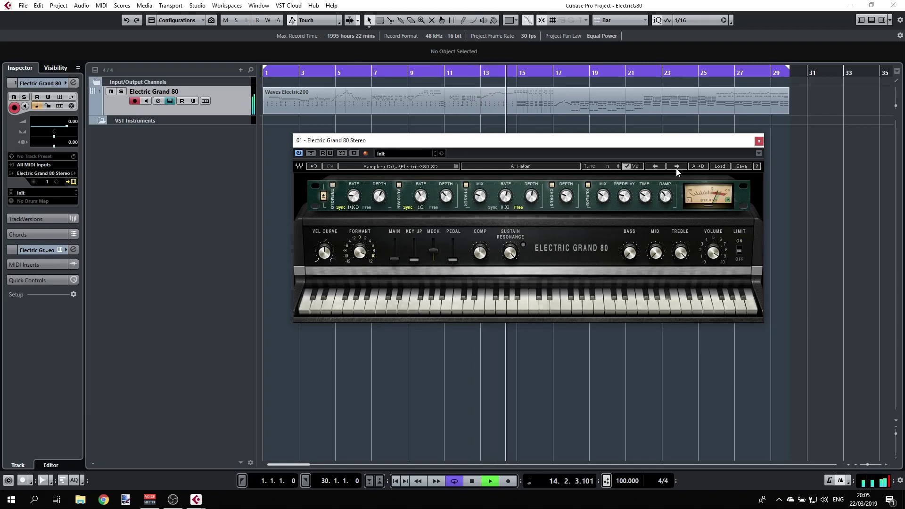
{"action": "left_click", "coordinate": [677, 167]}
{"action": "left_click", "coordinate": [677, 166]}
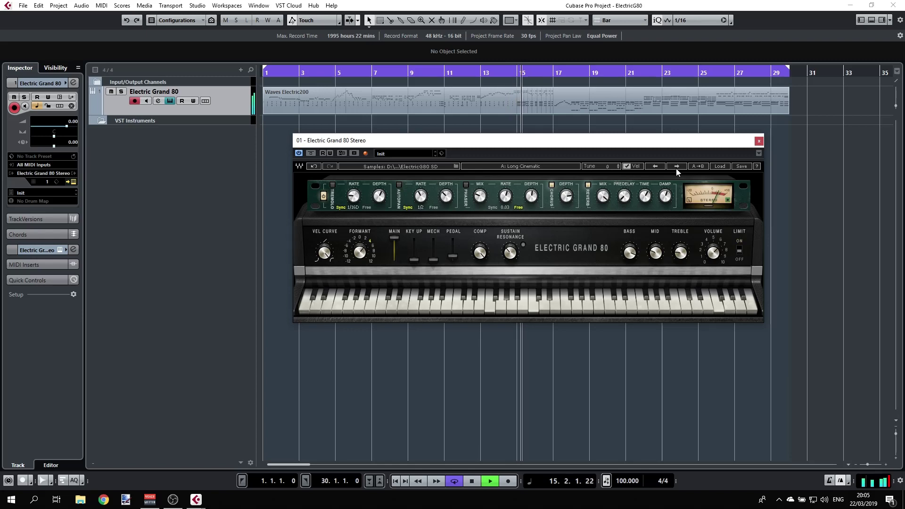
{"action": "left_click", "coordinate": [678, 167]}
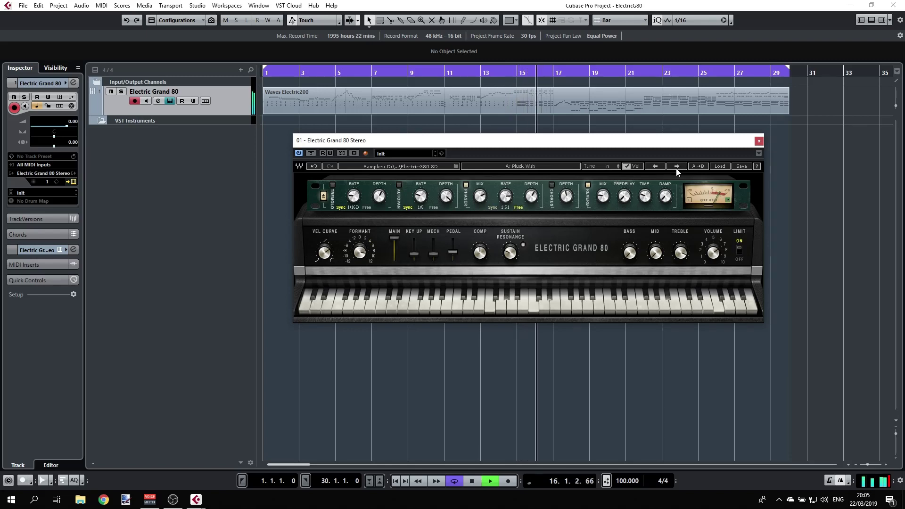
{"action": "left_click", "coordinate": [677, 166]}
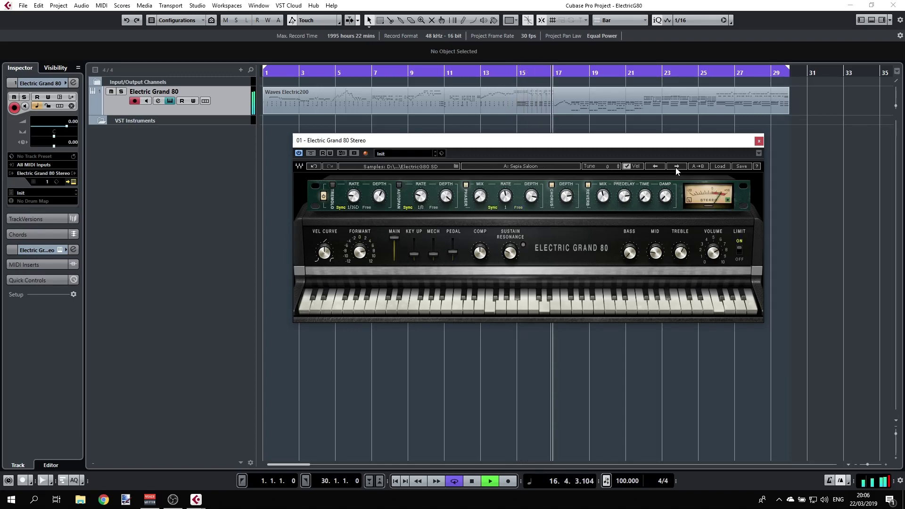
{"action": "left_click", "coordinate": [677, 167]}
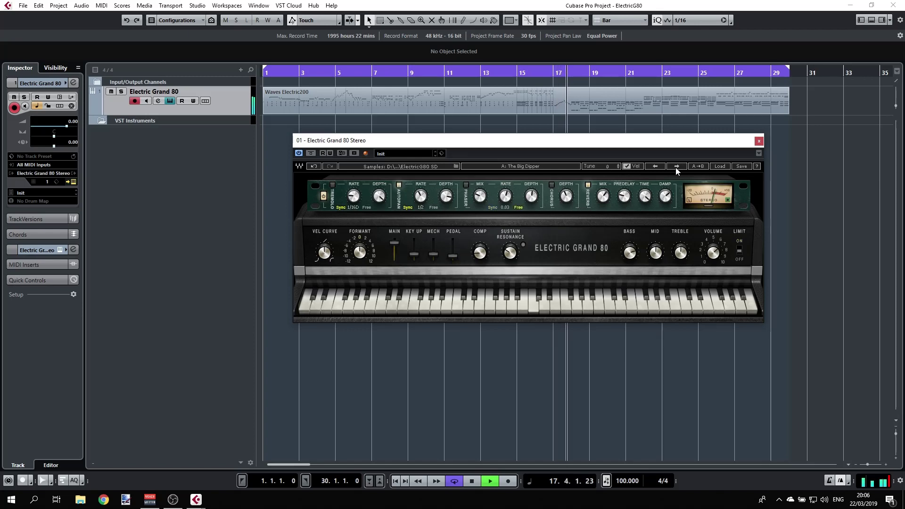
{"action": "left_click", "coordinate": [677, 166]}
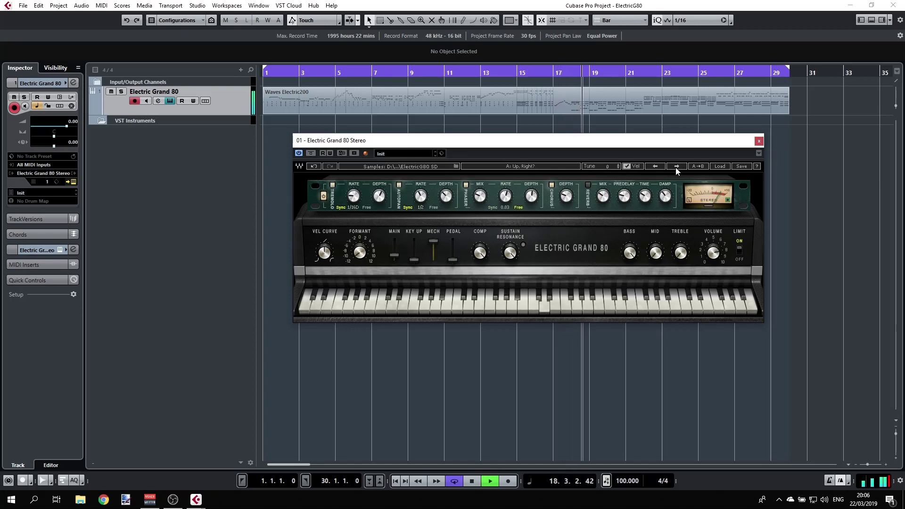
{"action": "left_click", "coordinate": [678, 167]}
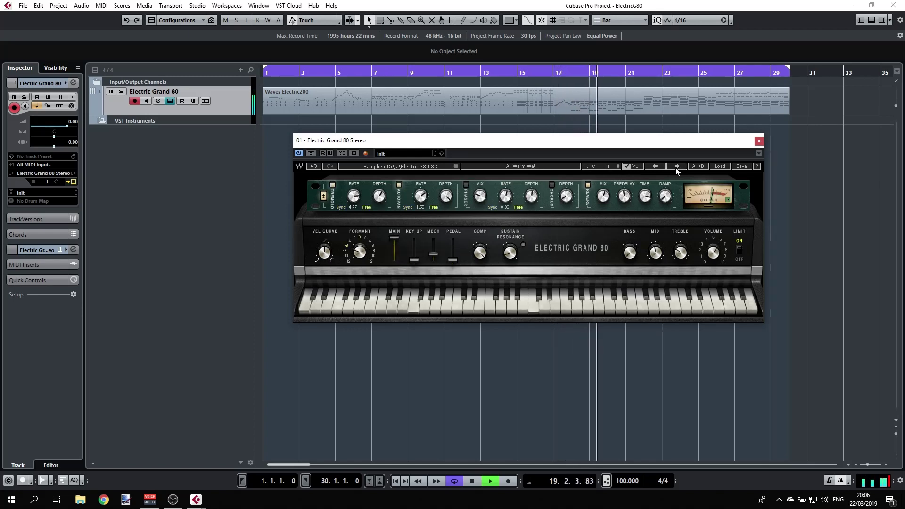
{"action": "left_click", "coordinate": [677, 167]}
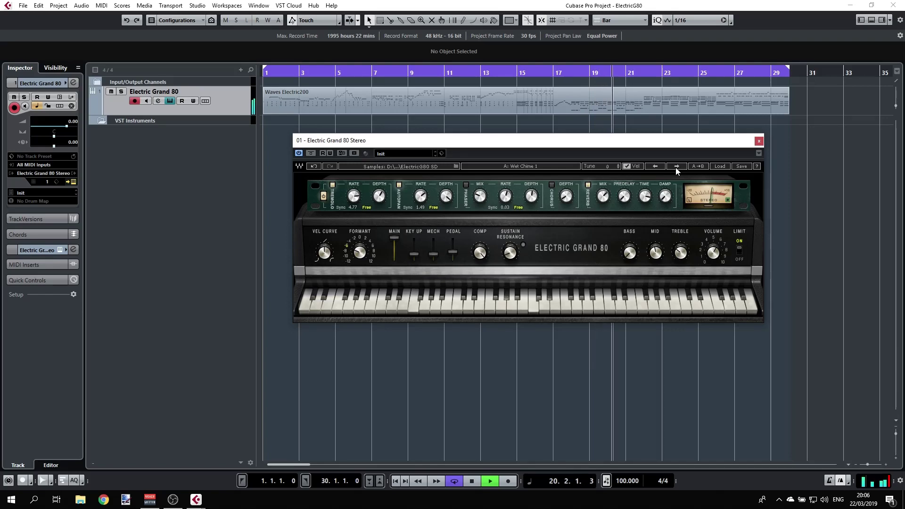
- Step on through the Init and Full Reset presets and load Bright Simpathy Sustain
{"action": "left_click", "coordinate": [677, 167]}
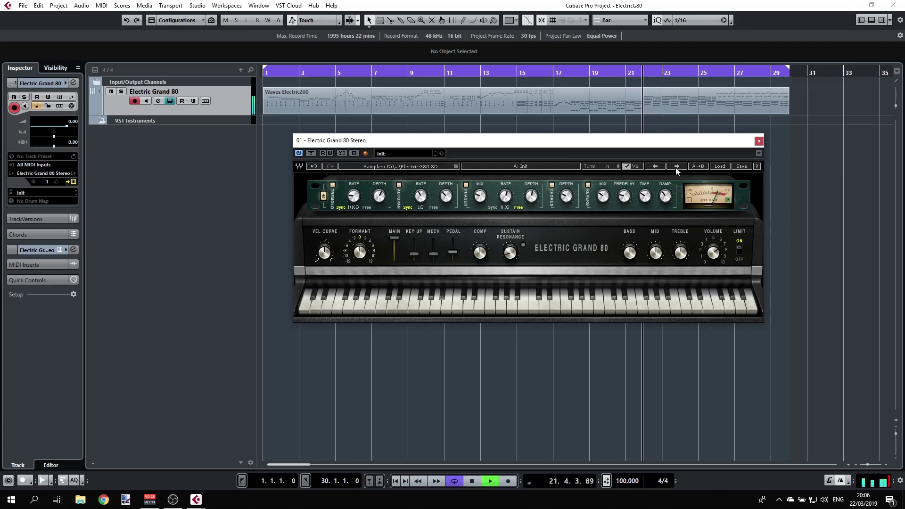
{"action": "left_click", "coordinate": [677, 167]}
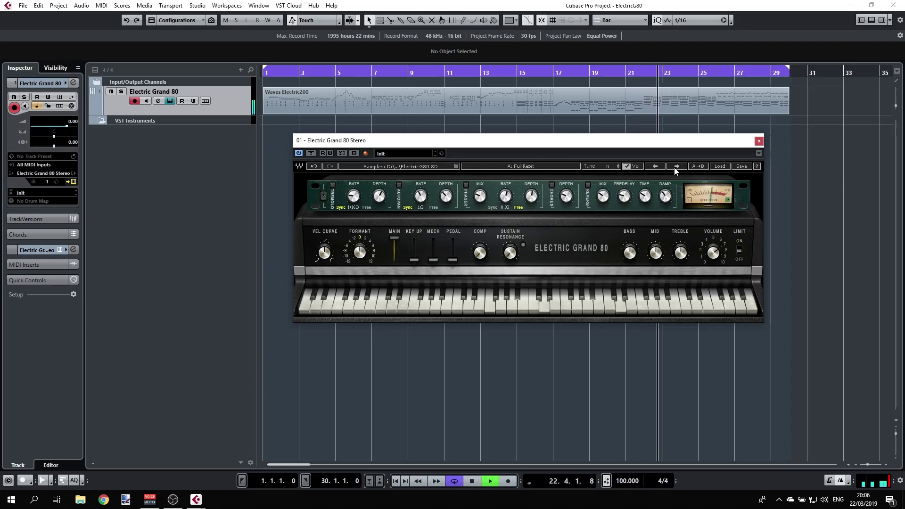
{"action": "left_click", "coordinate": [677, 167]}
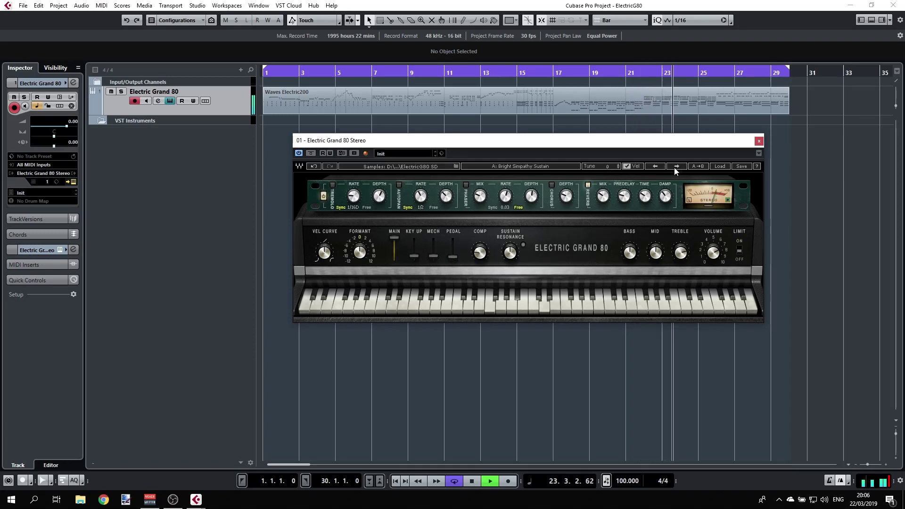